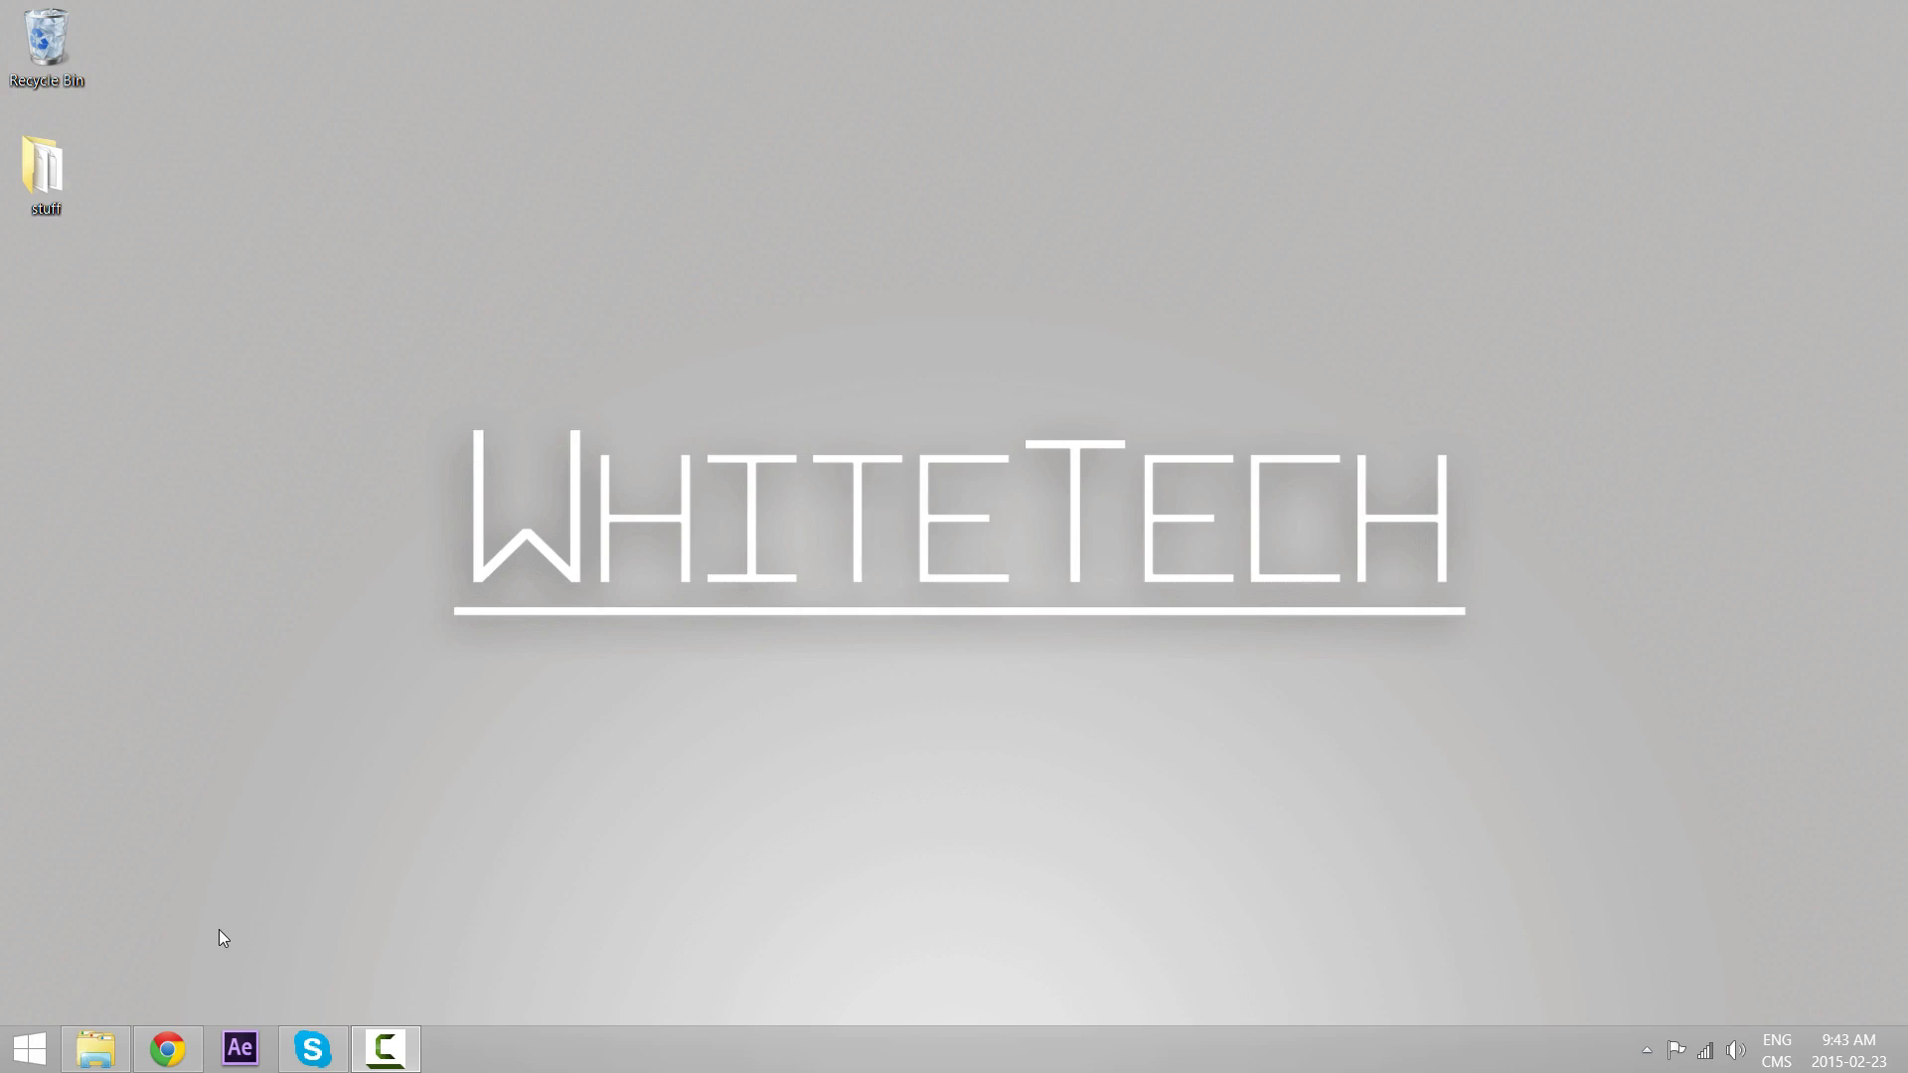
Save the DS4Windows 1.5.23 installer from its project page to the desktop and launch it.
{"action": "left_click", "coordinate": [166, 1049]}
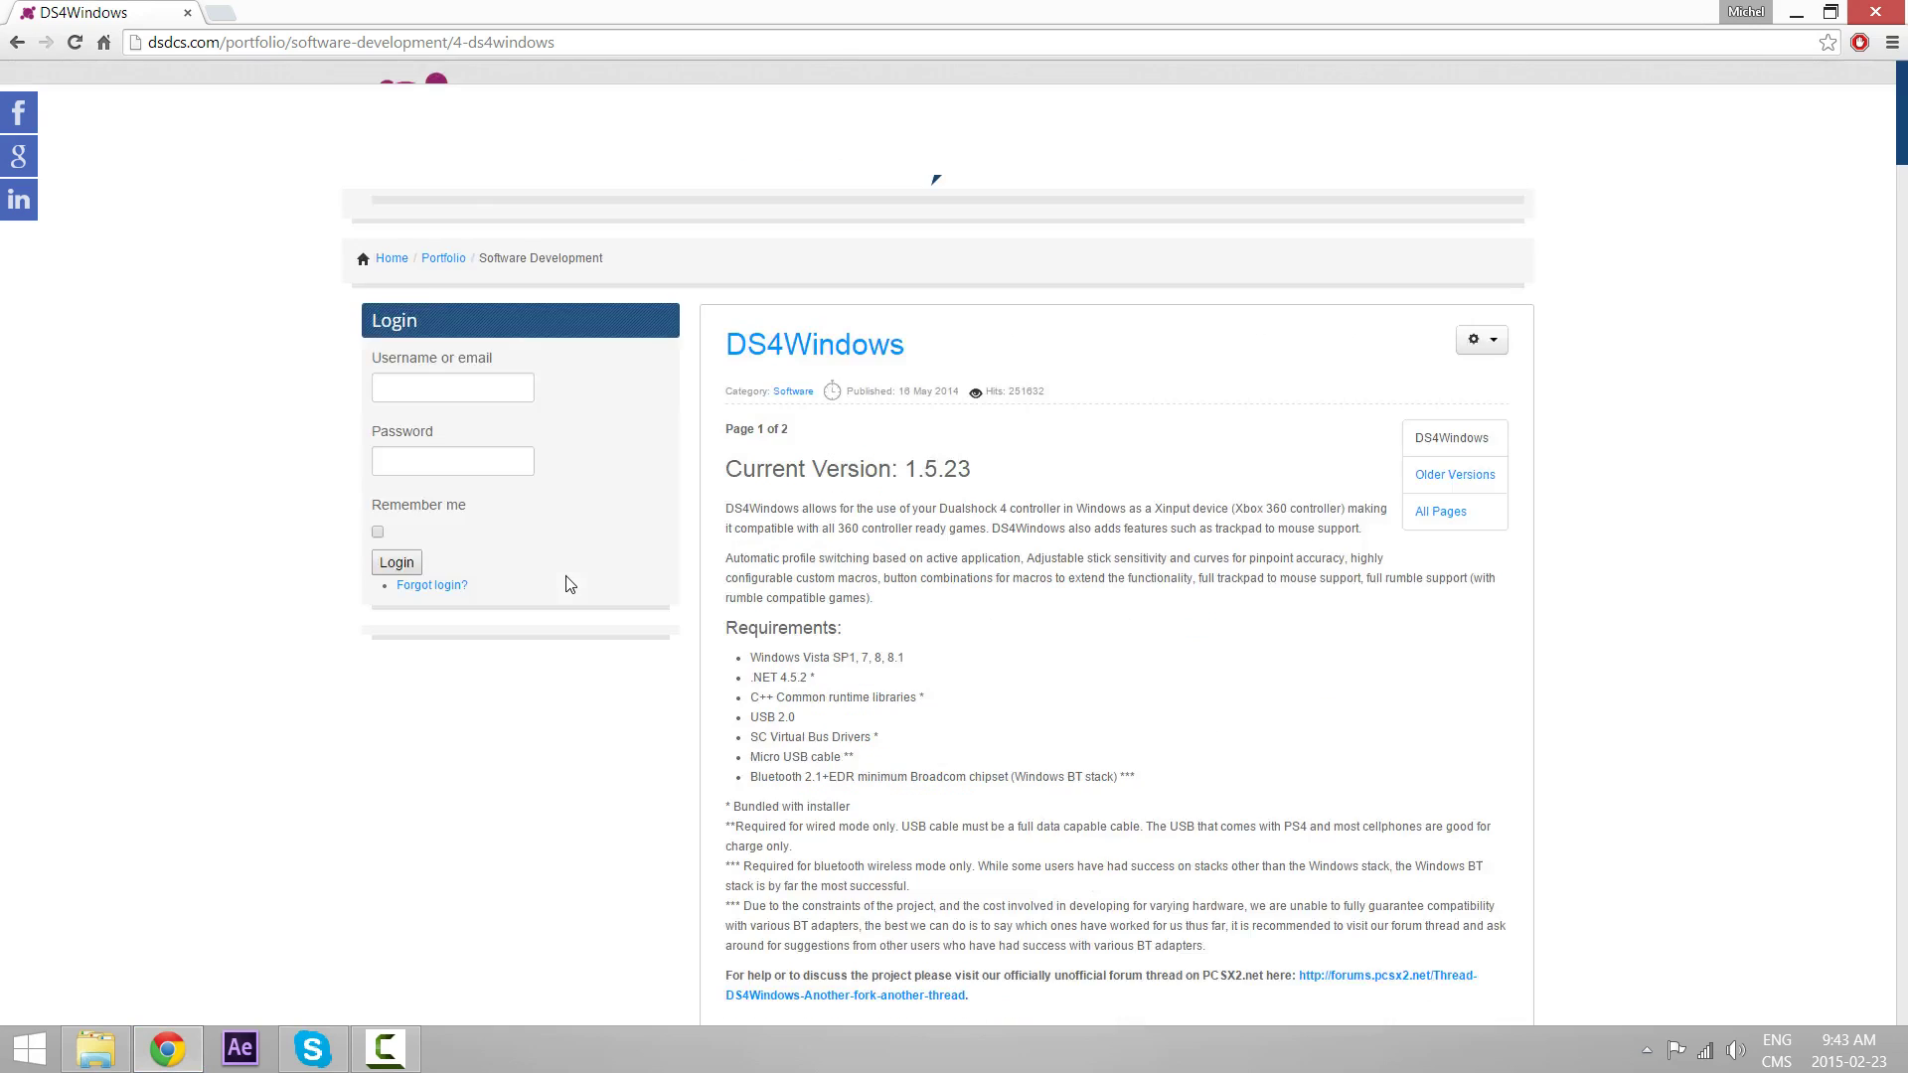
{"action": "scroll", "coordinate": [447, 523], "scroll_direction": "down", "scroll_amount": 5}
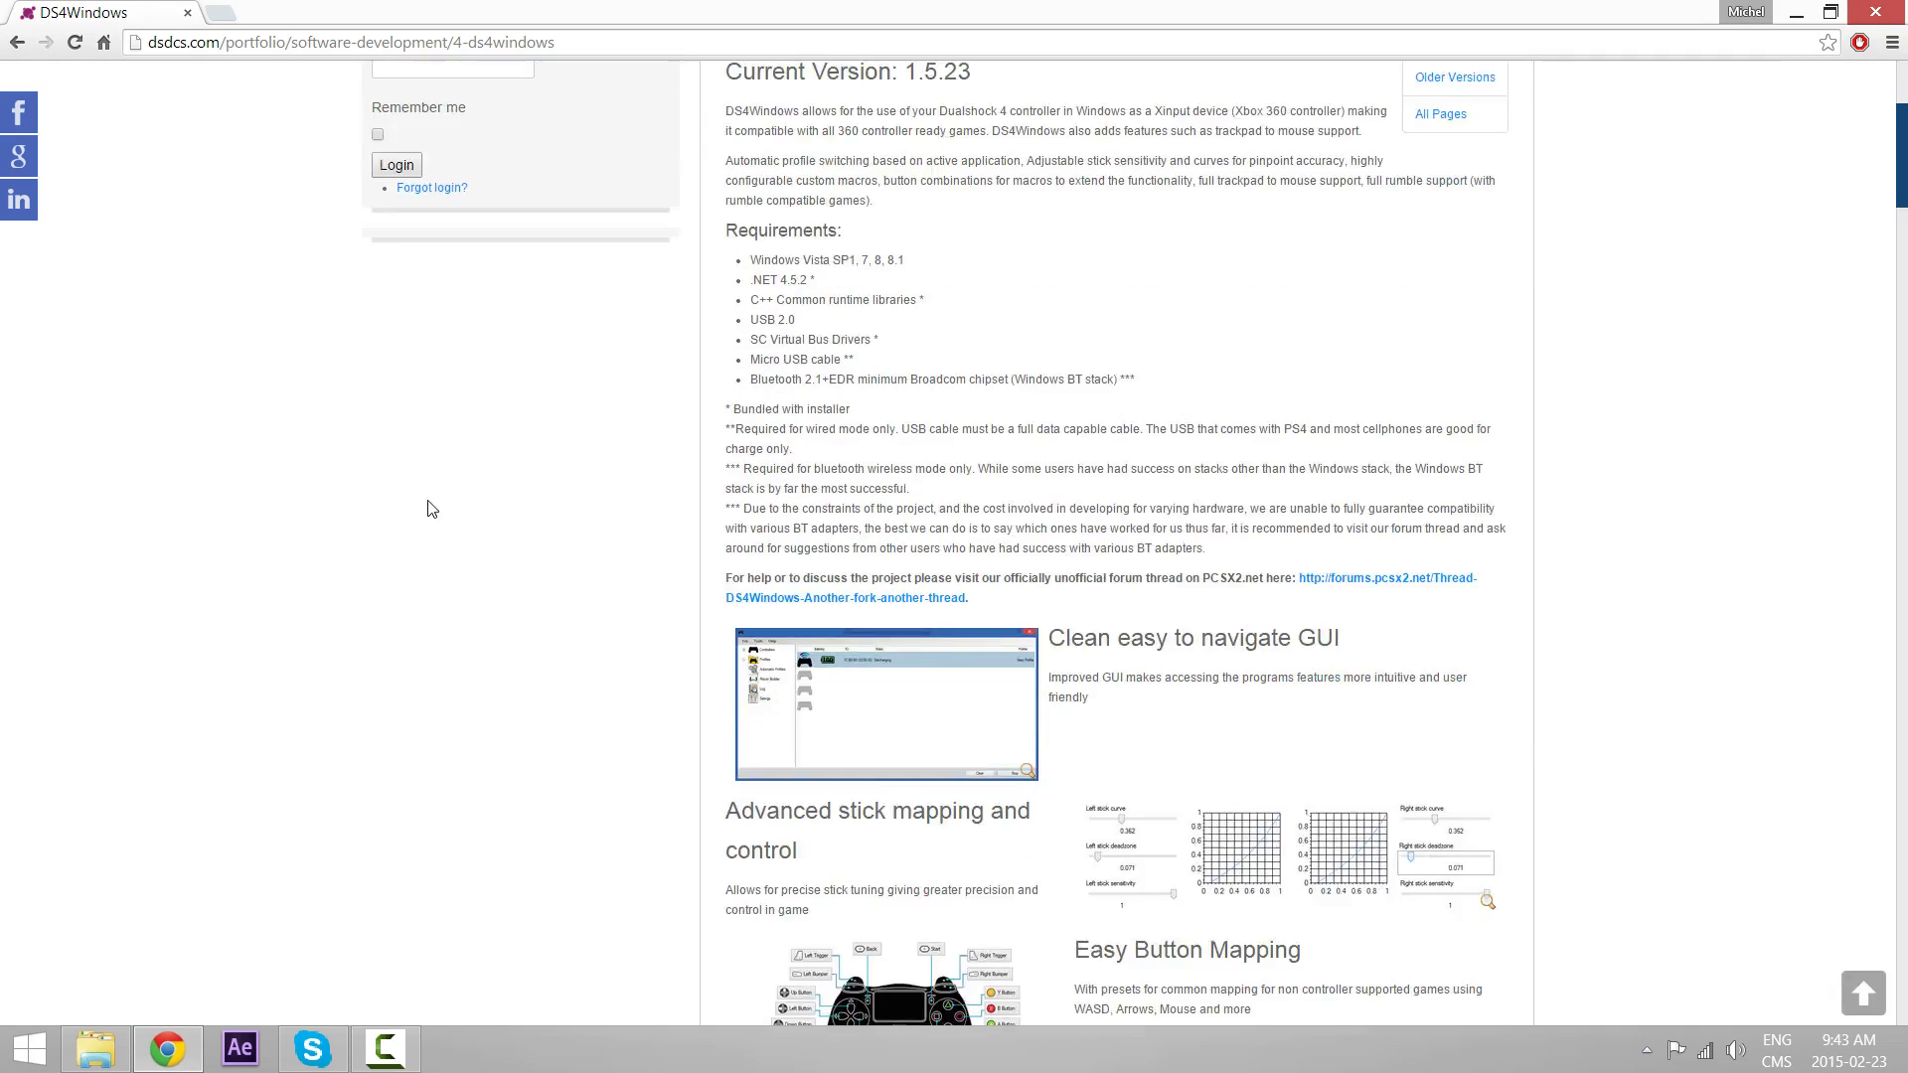
{"action": "scroll", "coordinate": [671, 507], "scroll_direction": "down", "scroll_amount": 8}
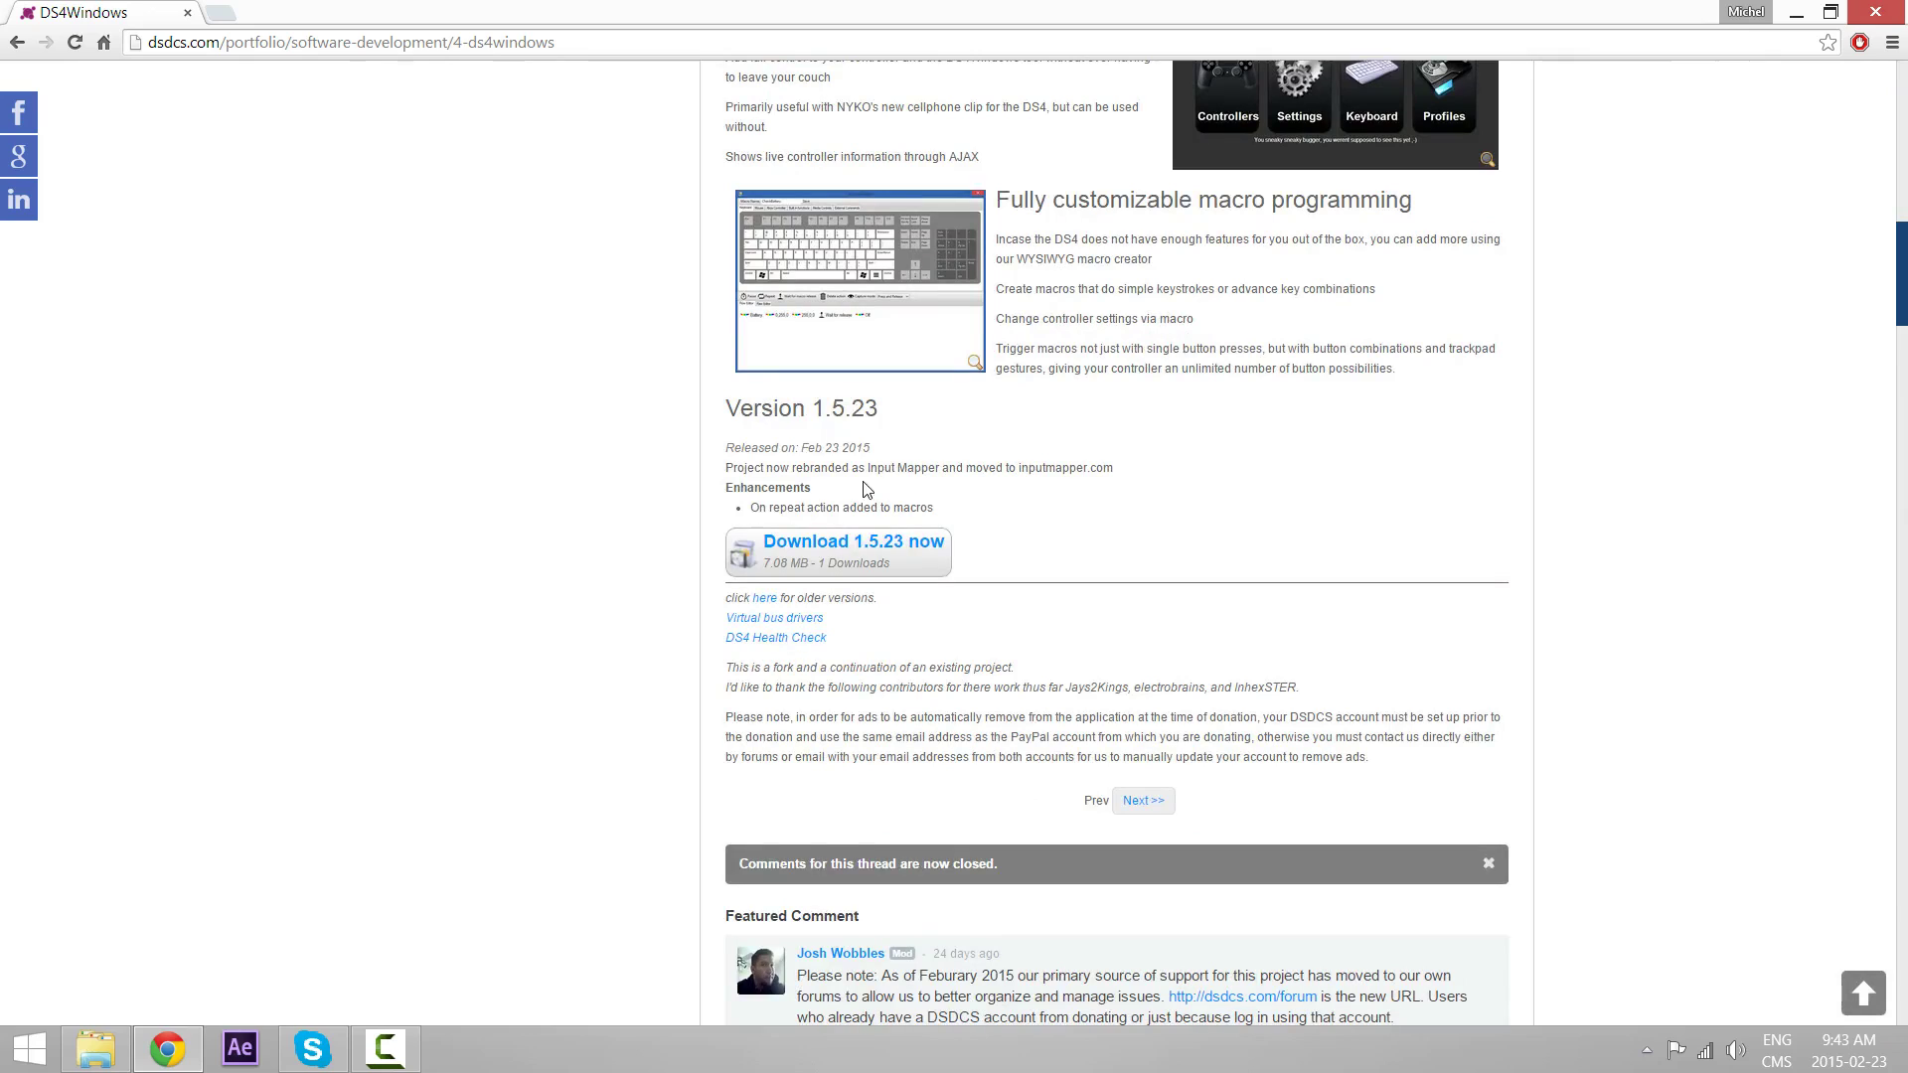
{"action": "left_click", "coordinate": [880, 548]}
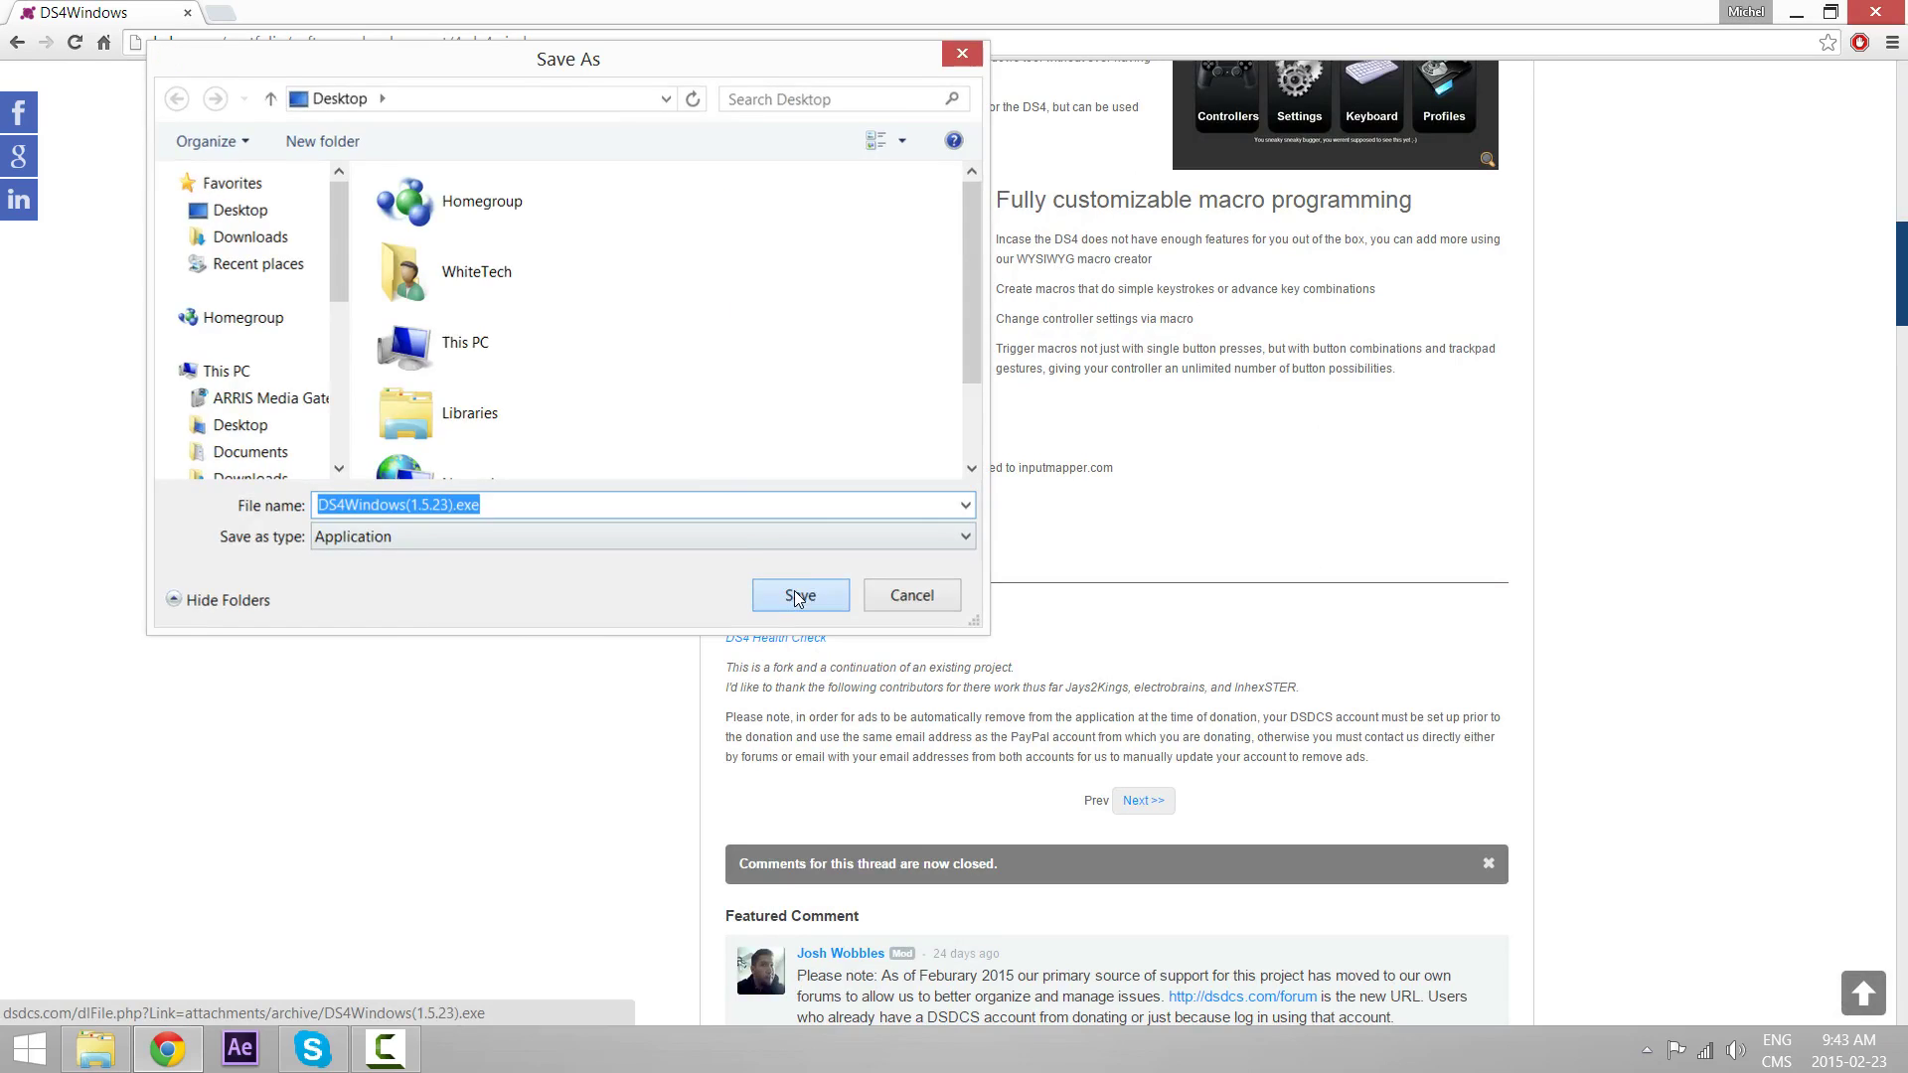
{"action": "left_click", "coordinate": [795, 592]}
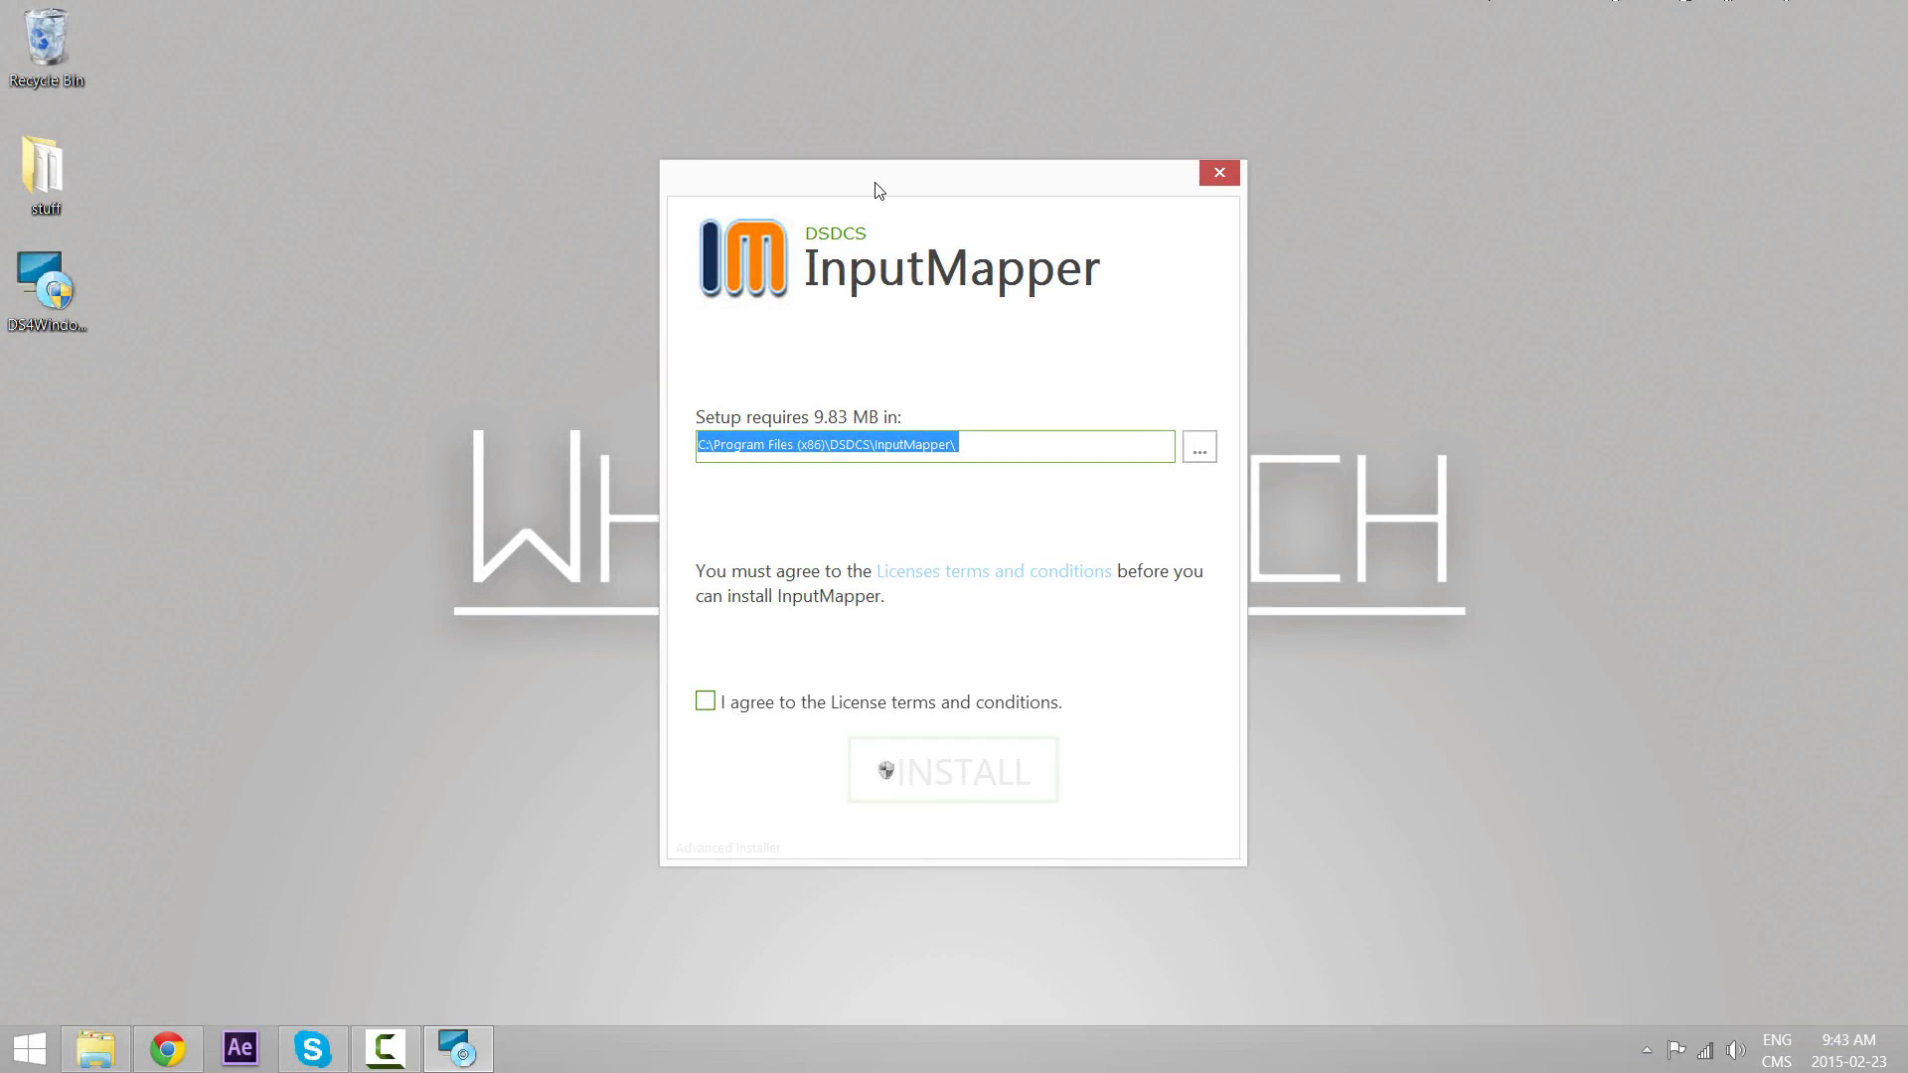
Accept the InputMapper license terms, run the installation, and exit the installer with Finish.
{"action": "left_click_drag", "start_coordinate": [879, 190], "coordinate": [908, 156]}
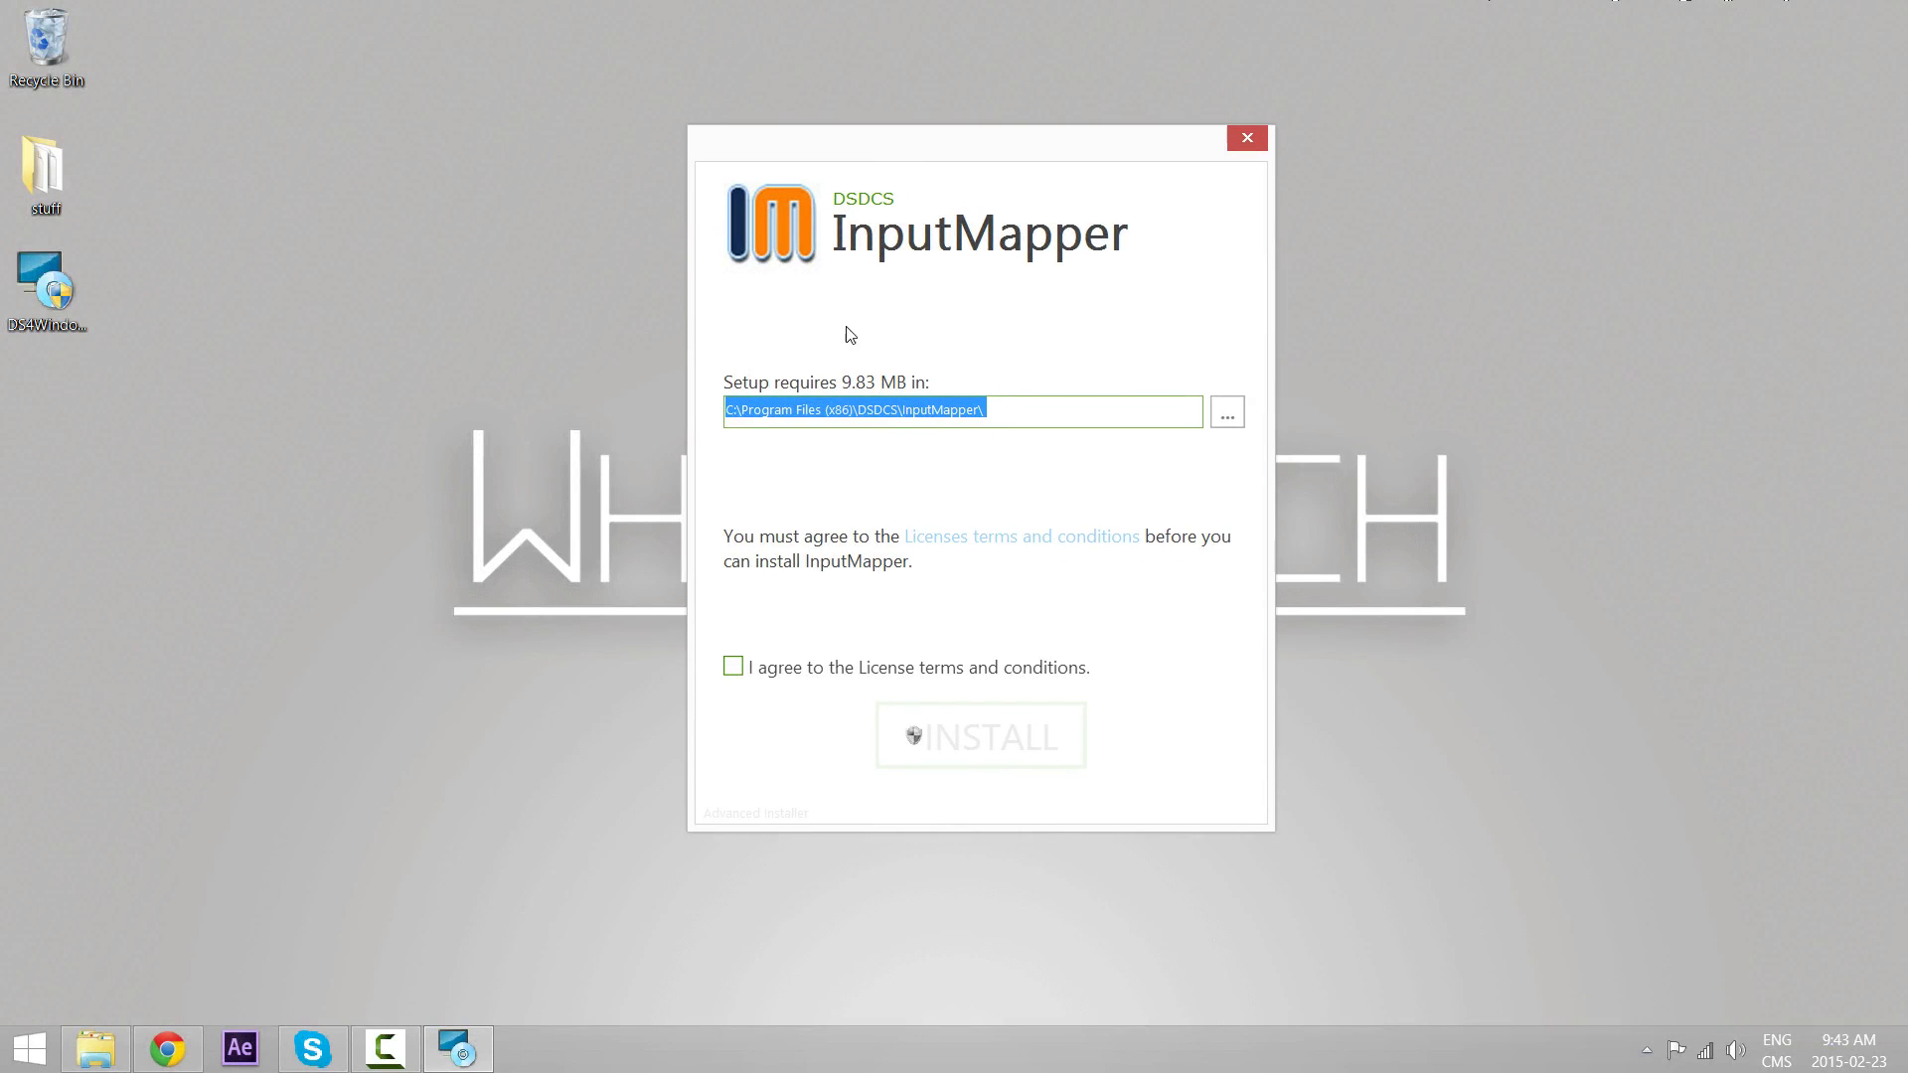
{"action": "left_click", "coordinate": [734, 667]}
{"action": "left_click", "coordinate": [981, 735]}
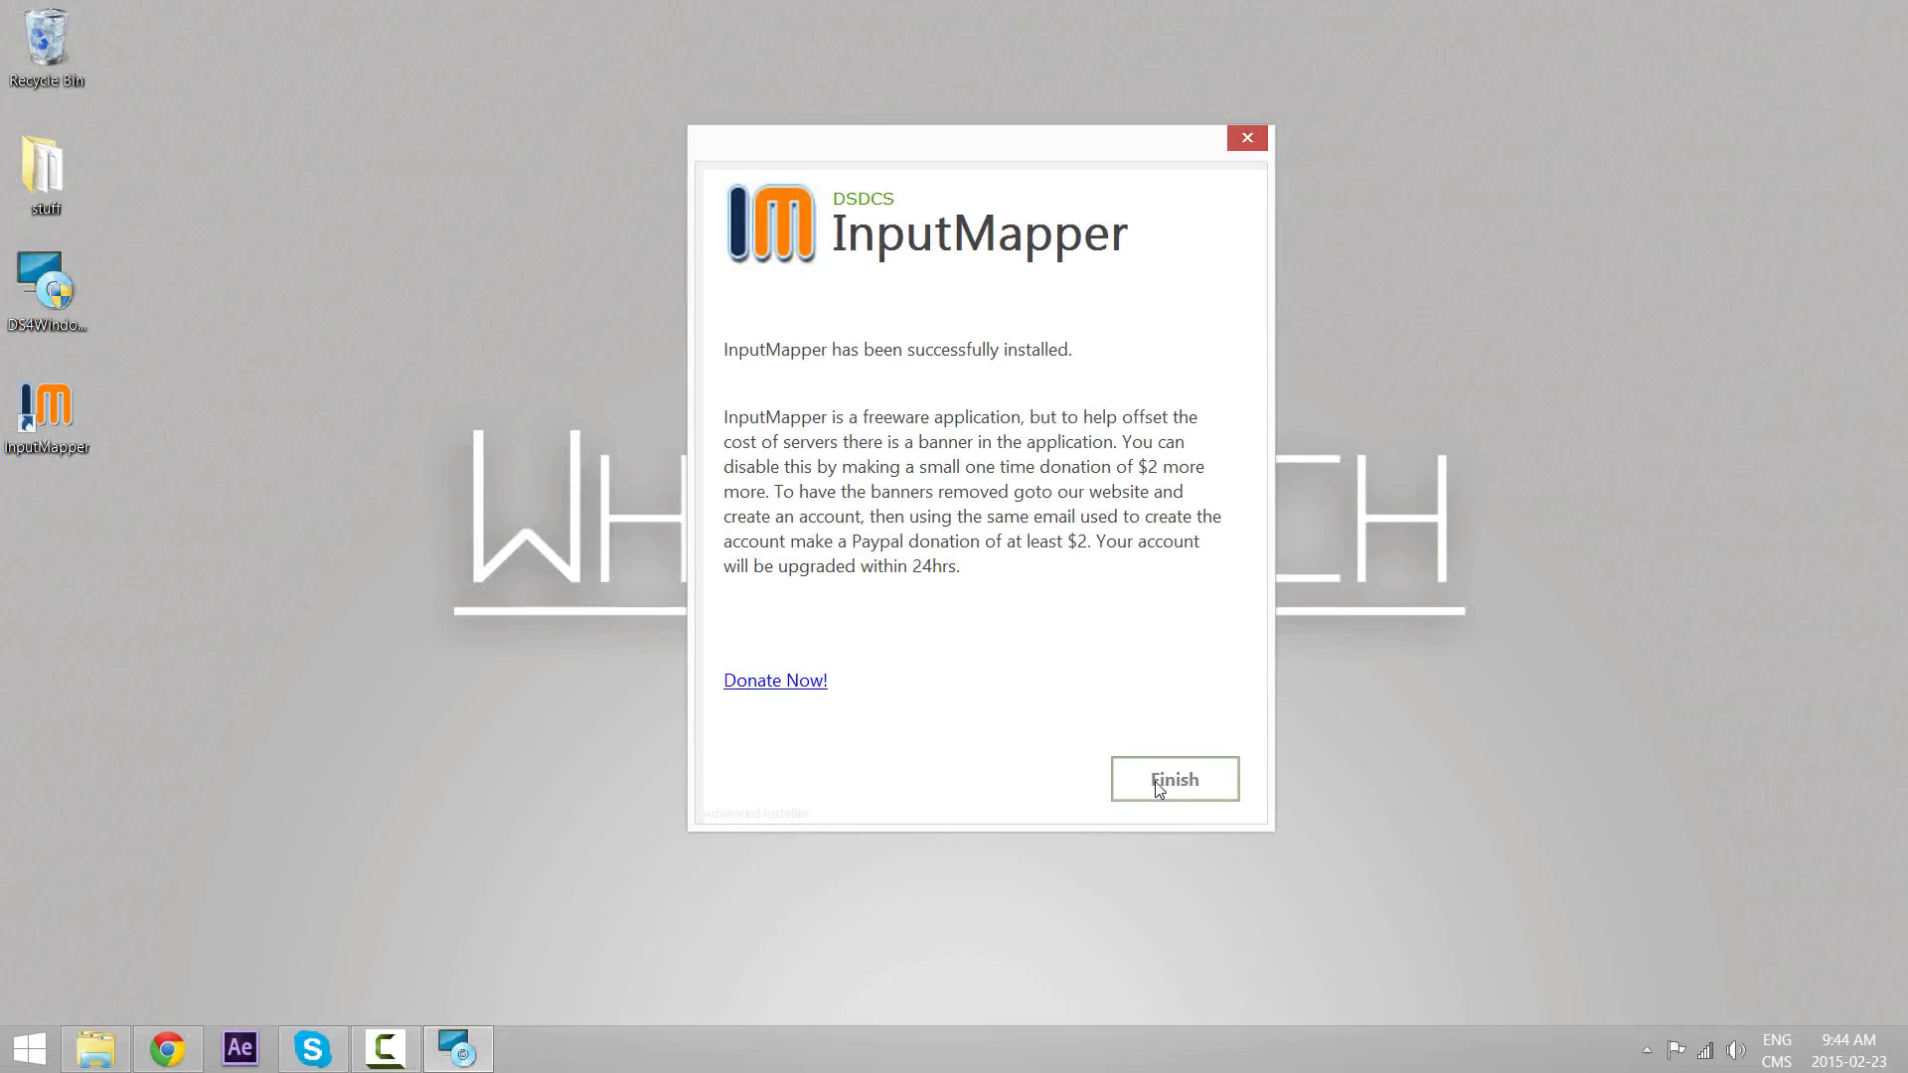
{"action": "left_click", "coordinate": [1155, 781]}
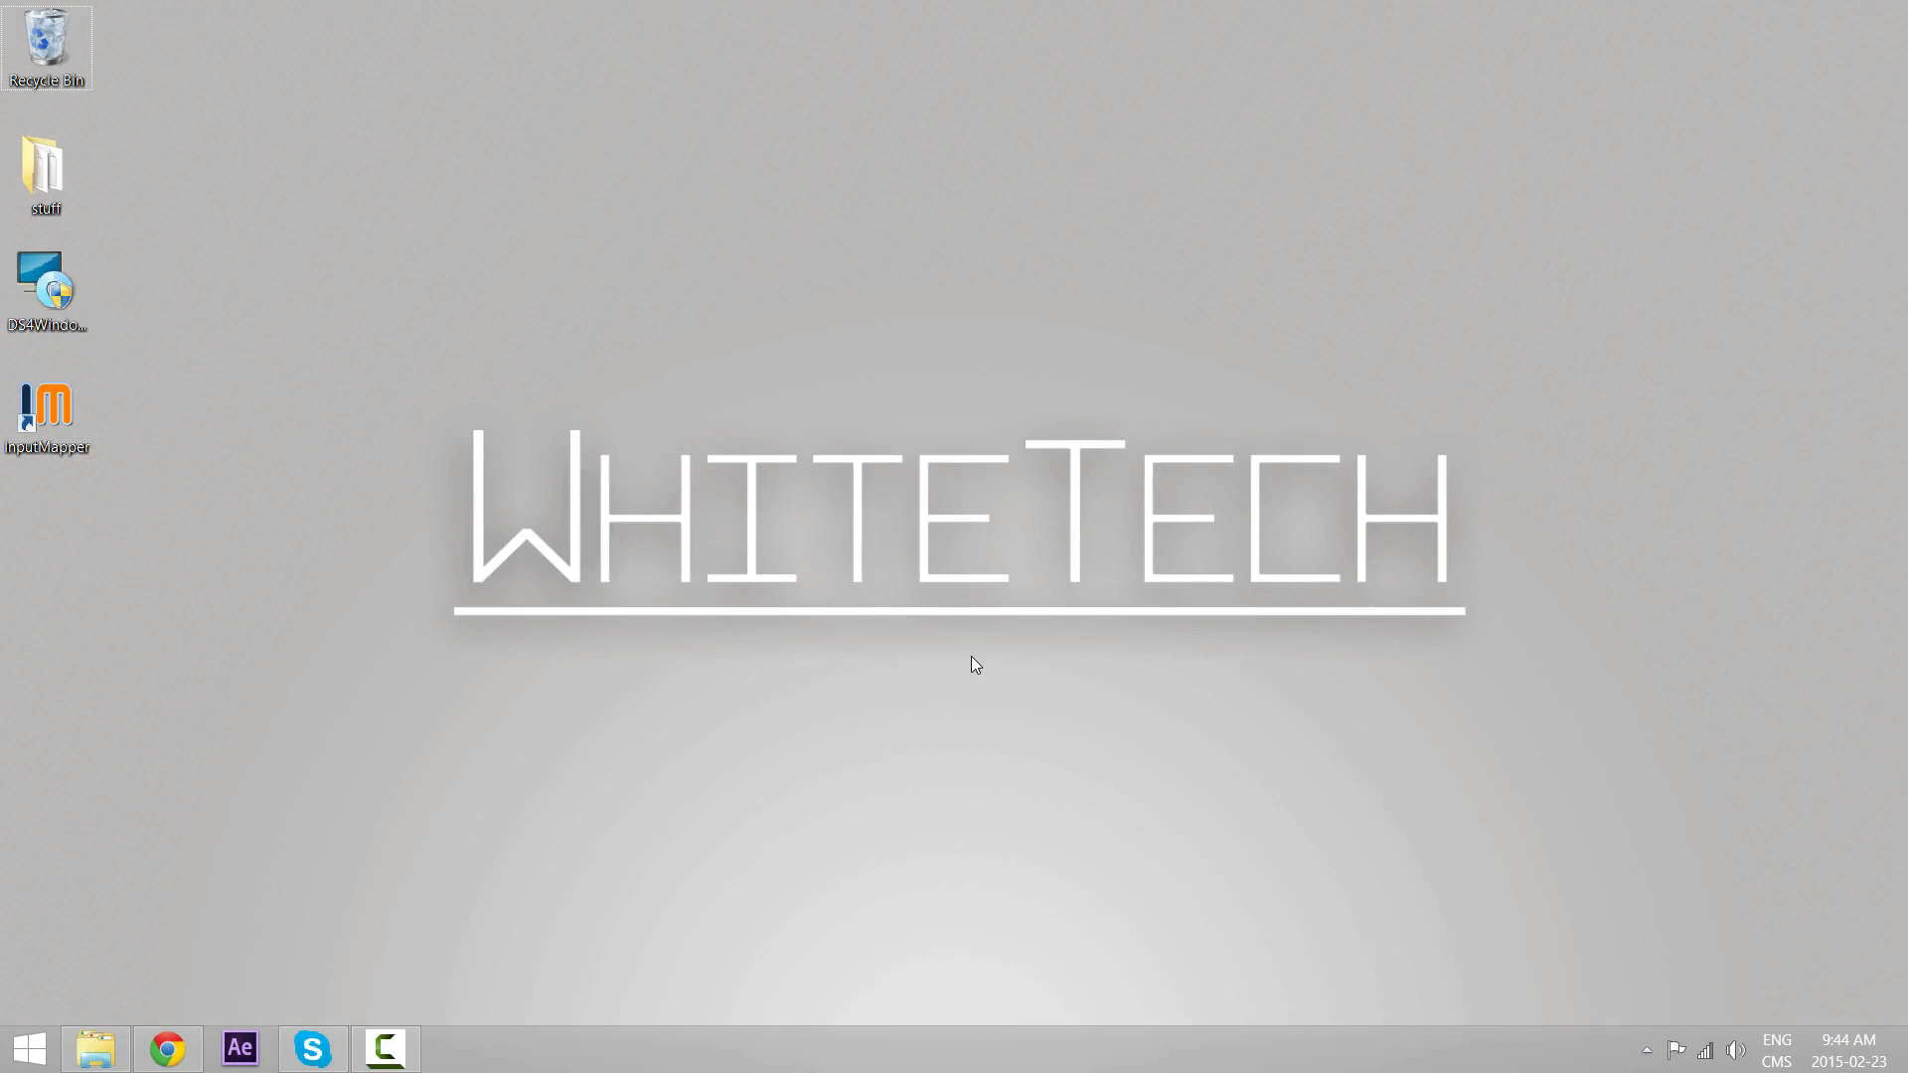
Start InputMapper from its desktop shortcut so the USB DS4 controller shows at 80%.
{"action": "left_click", "coordinate": [45, 414]}
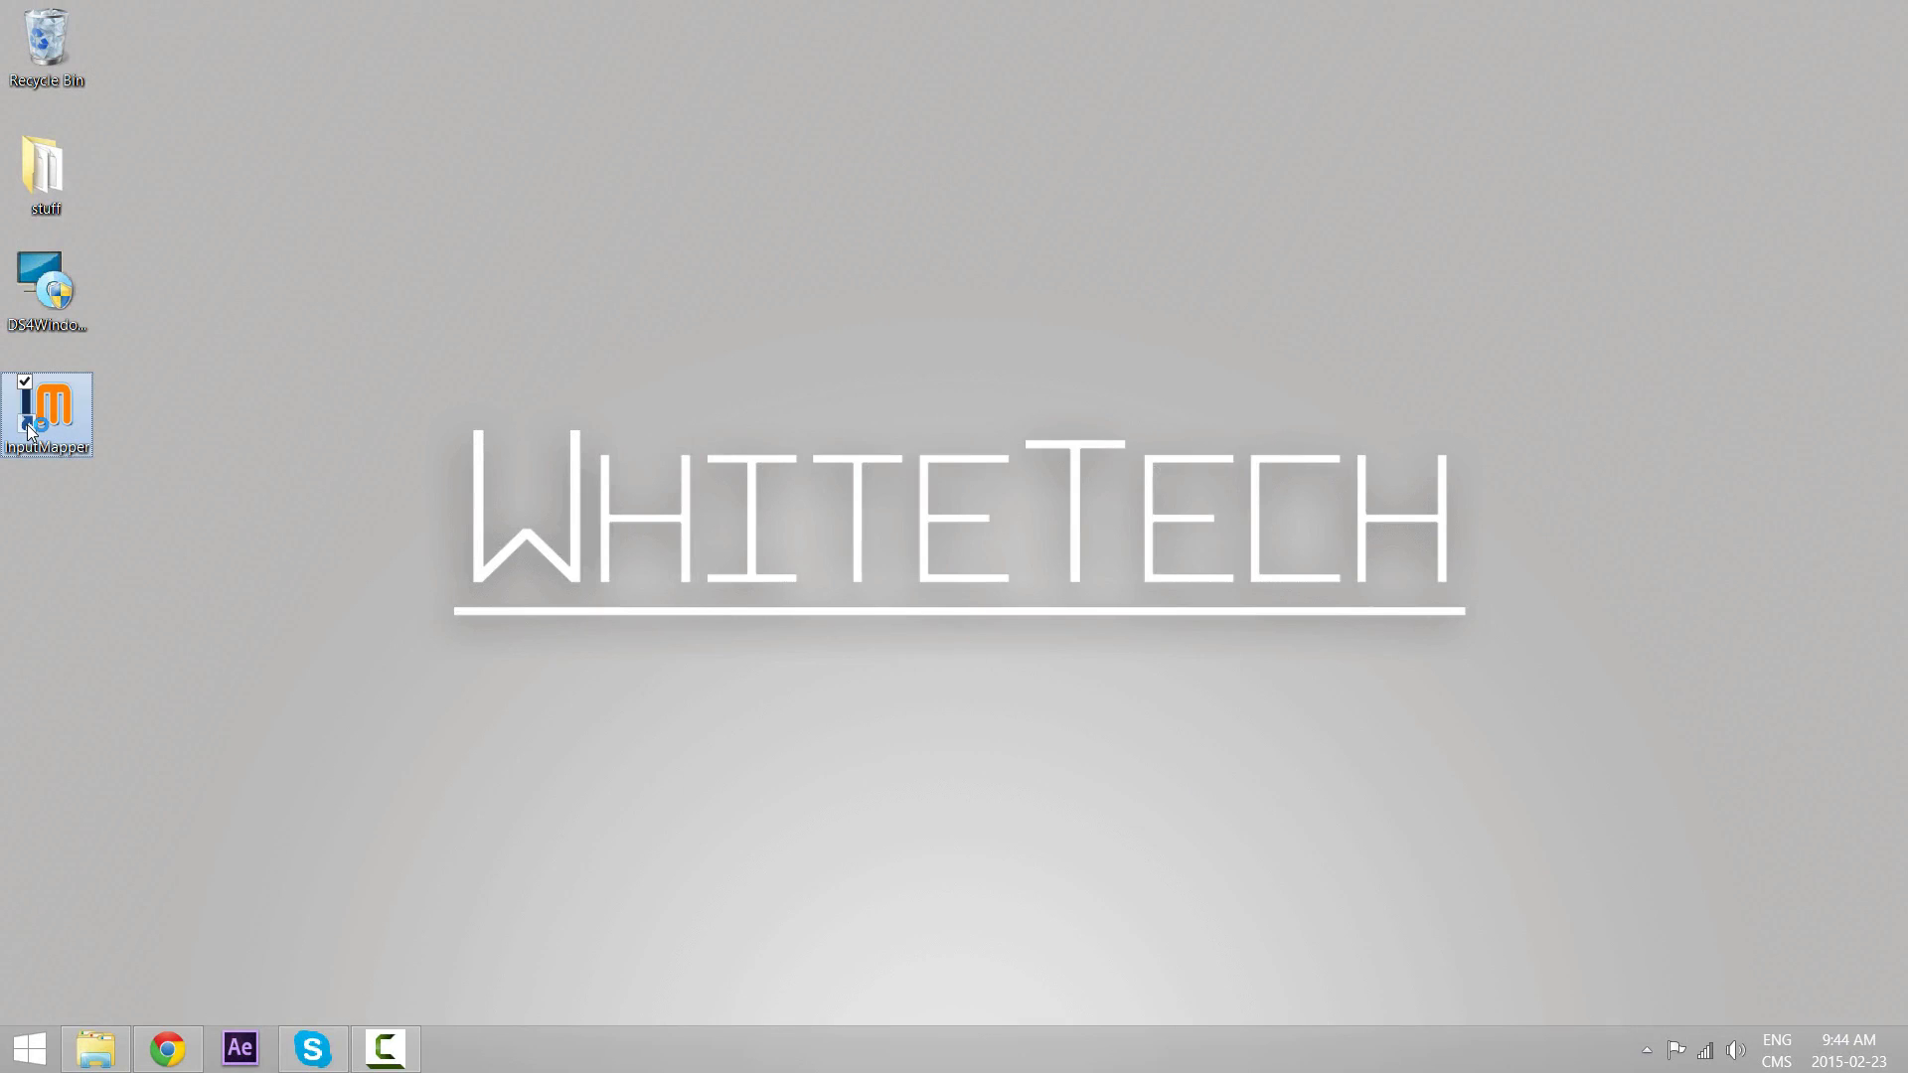
{"action": "double_click", "coordinate": [29, 425]}
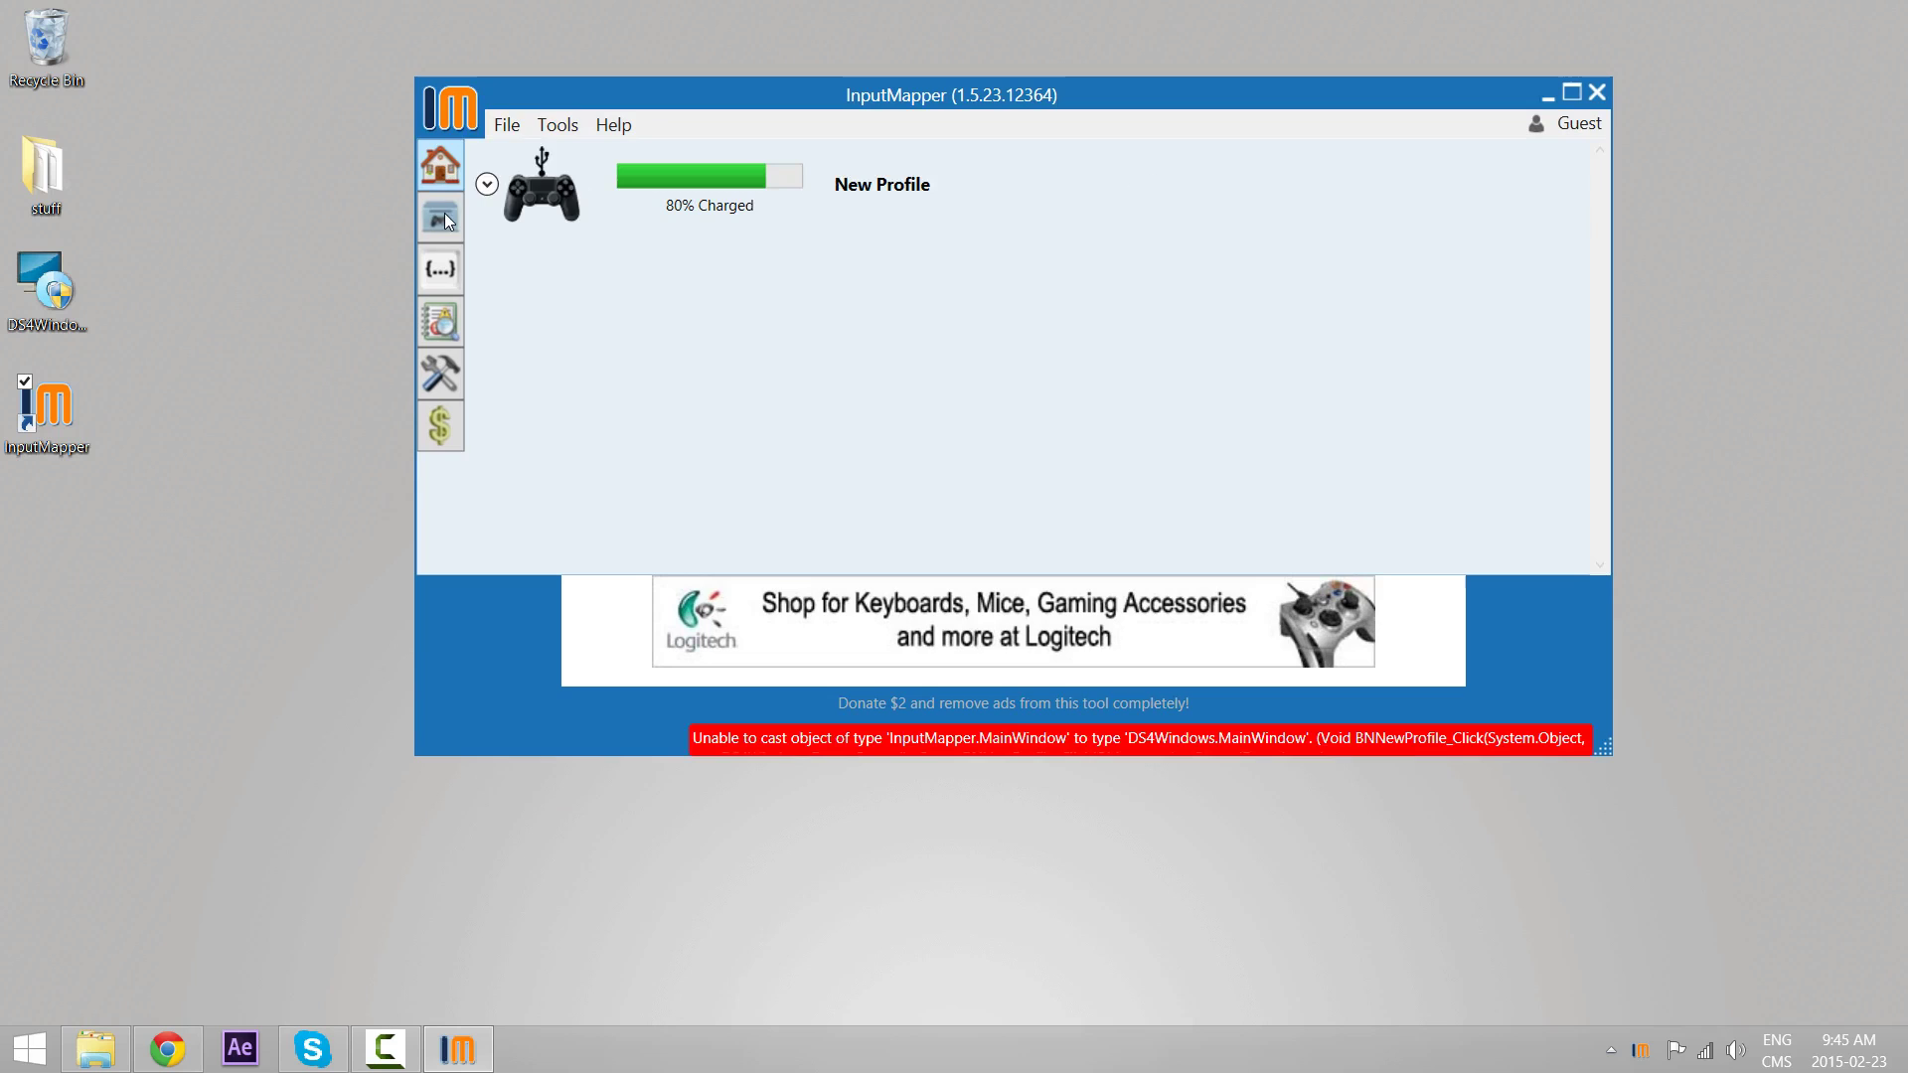
Open New Profile for editing and show its virtual controller emulation options.
{"action": "left_click", "coordinate": [485, 214]}
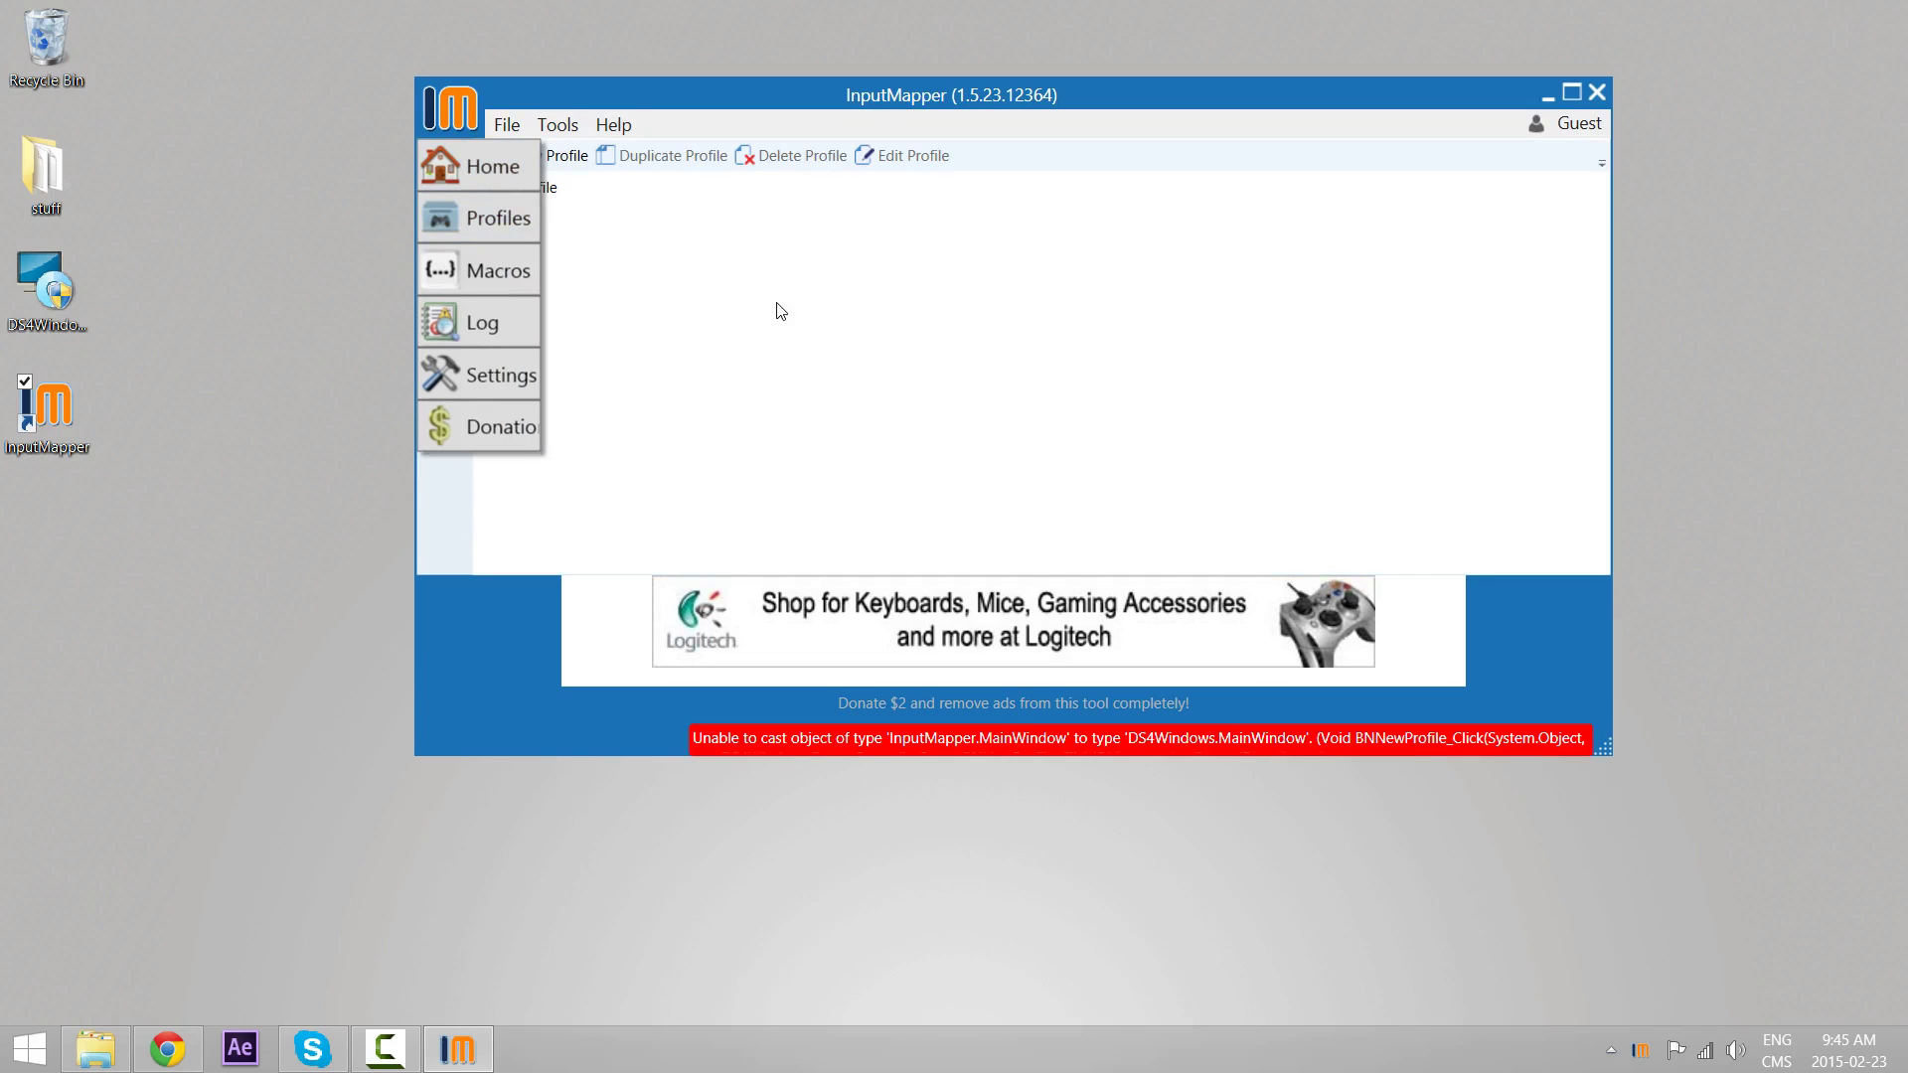
{"action": "left_click", "coordinate": [519, 189]}
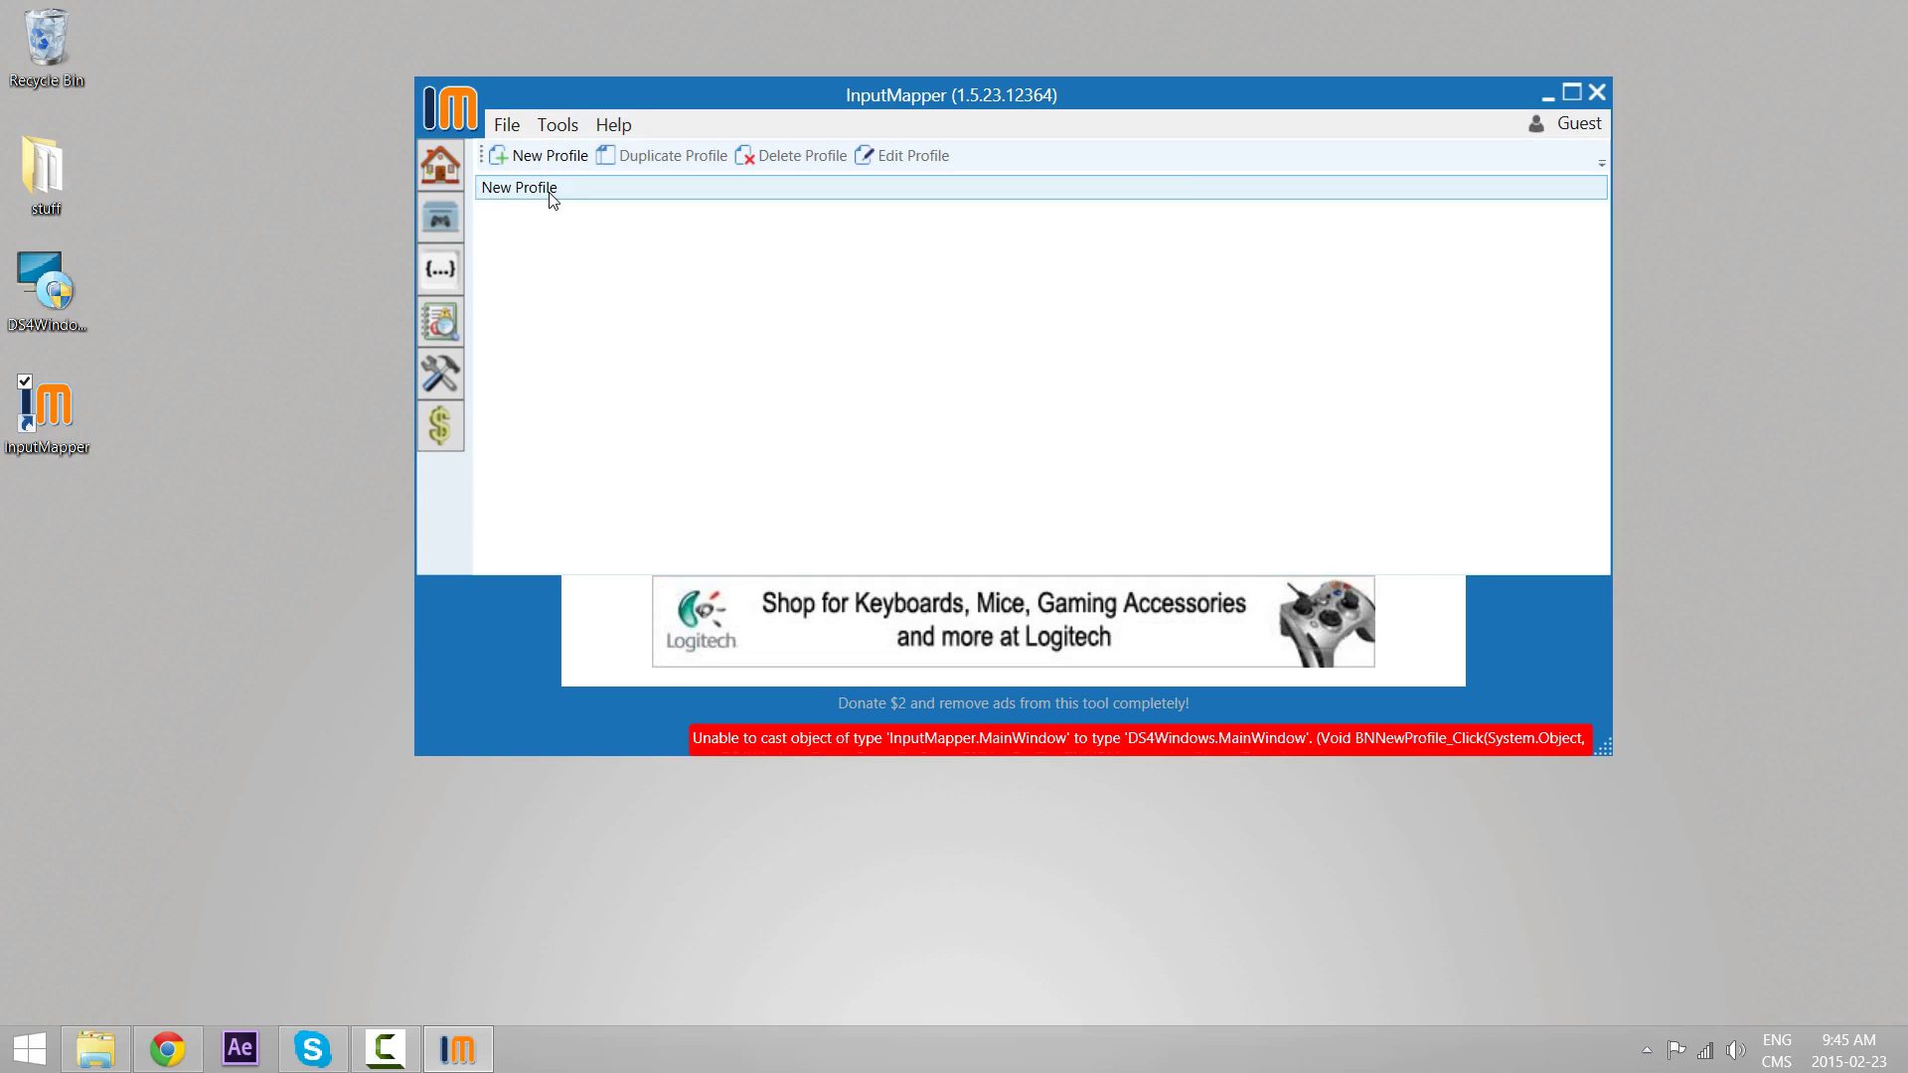
{"action": "left_click", "coordinate": [913, 155]}
{"action": "scroll", "coordinate": [716, 299], "scroll_direction": "down", "scroll_amount": 1}
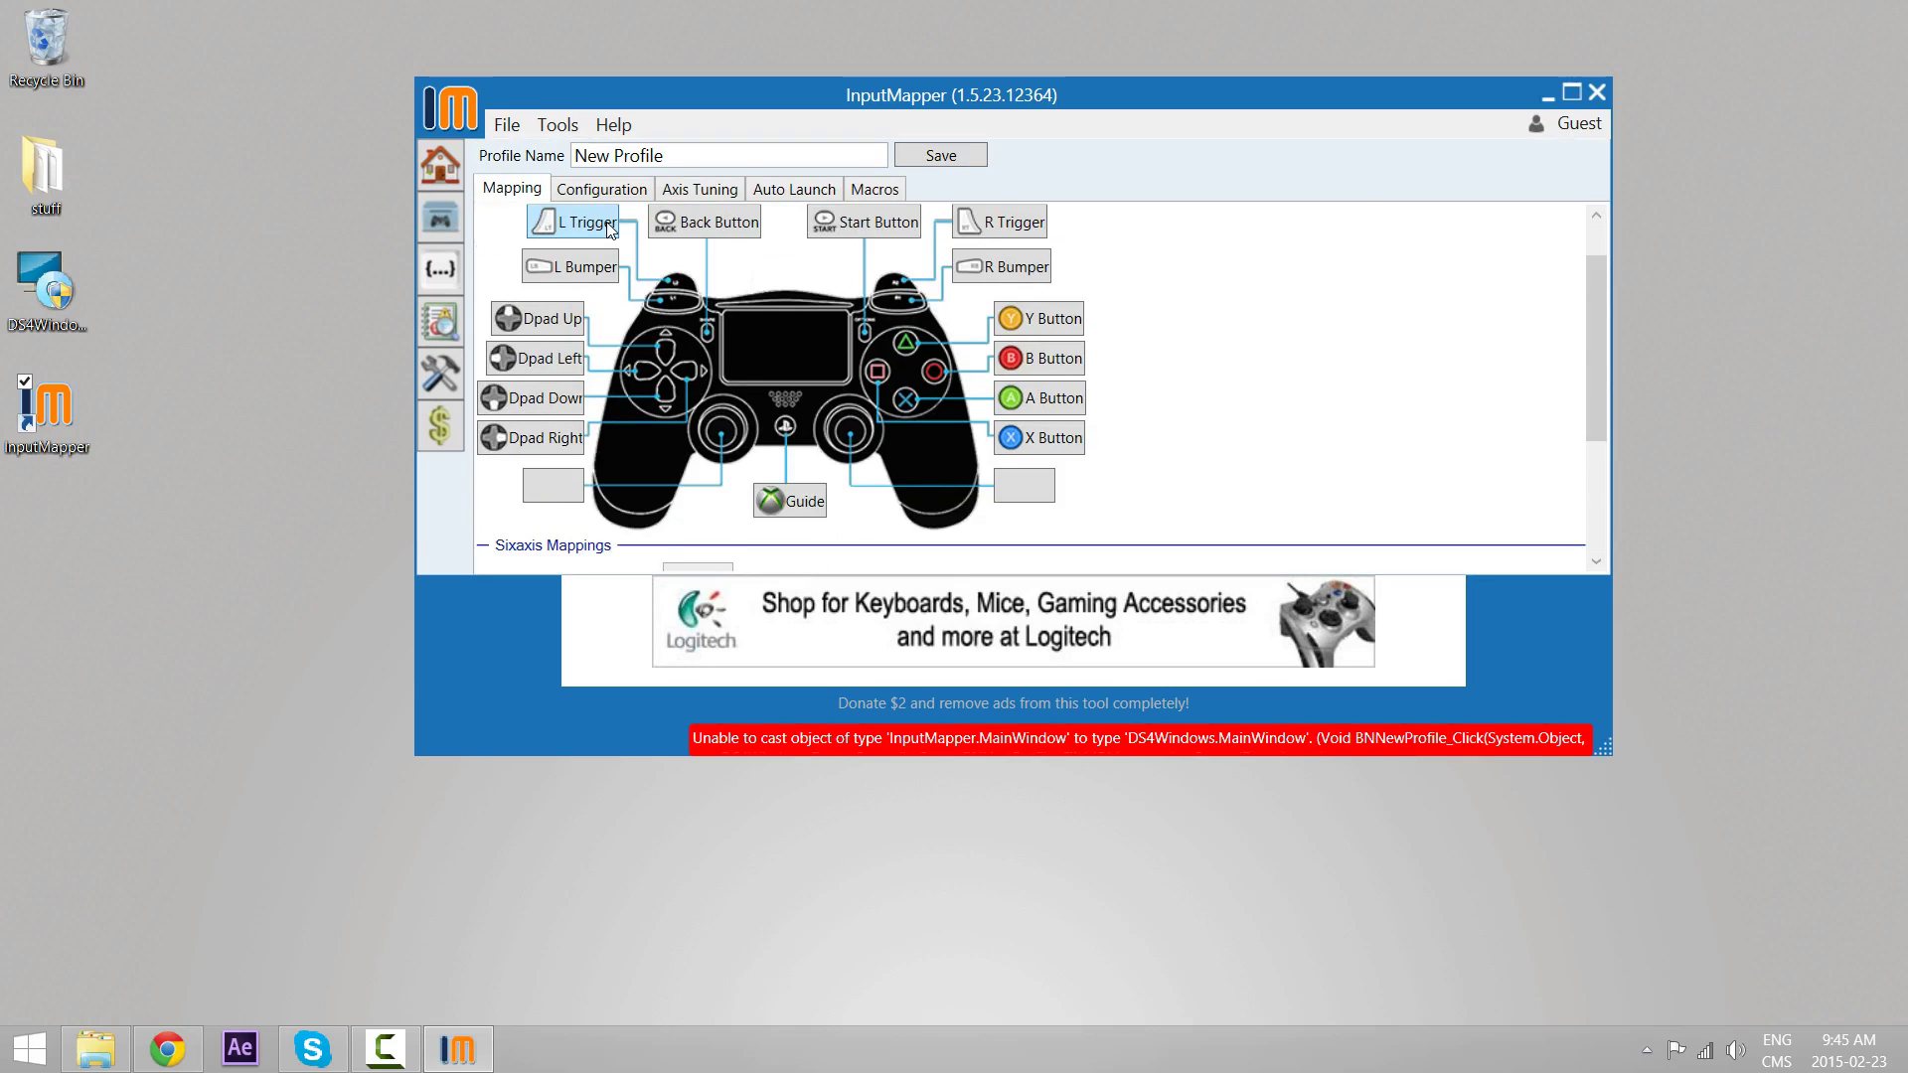
{"action": "scroll", "coordinate": [716, 299], "scroll_direction": "up", "scroll_amount": 1}
{"action": "left_click", "coordinate": [726, 219]}
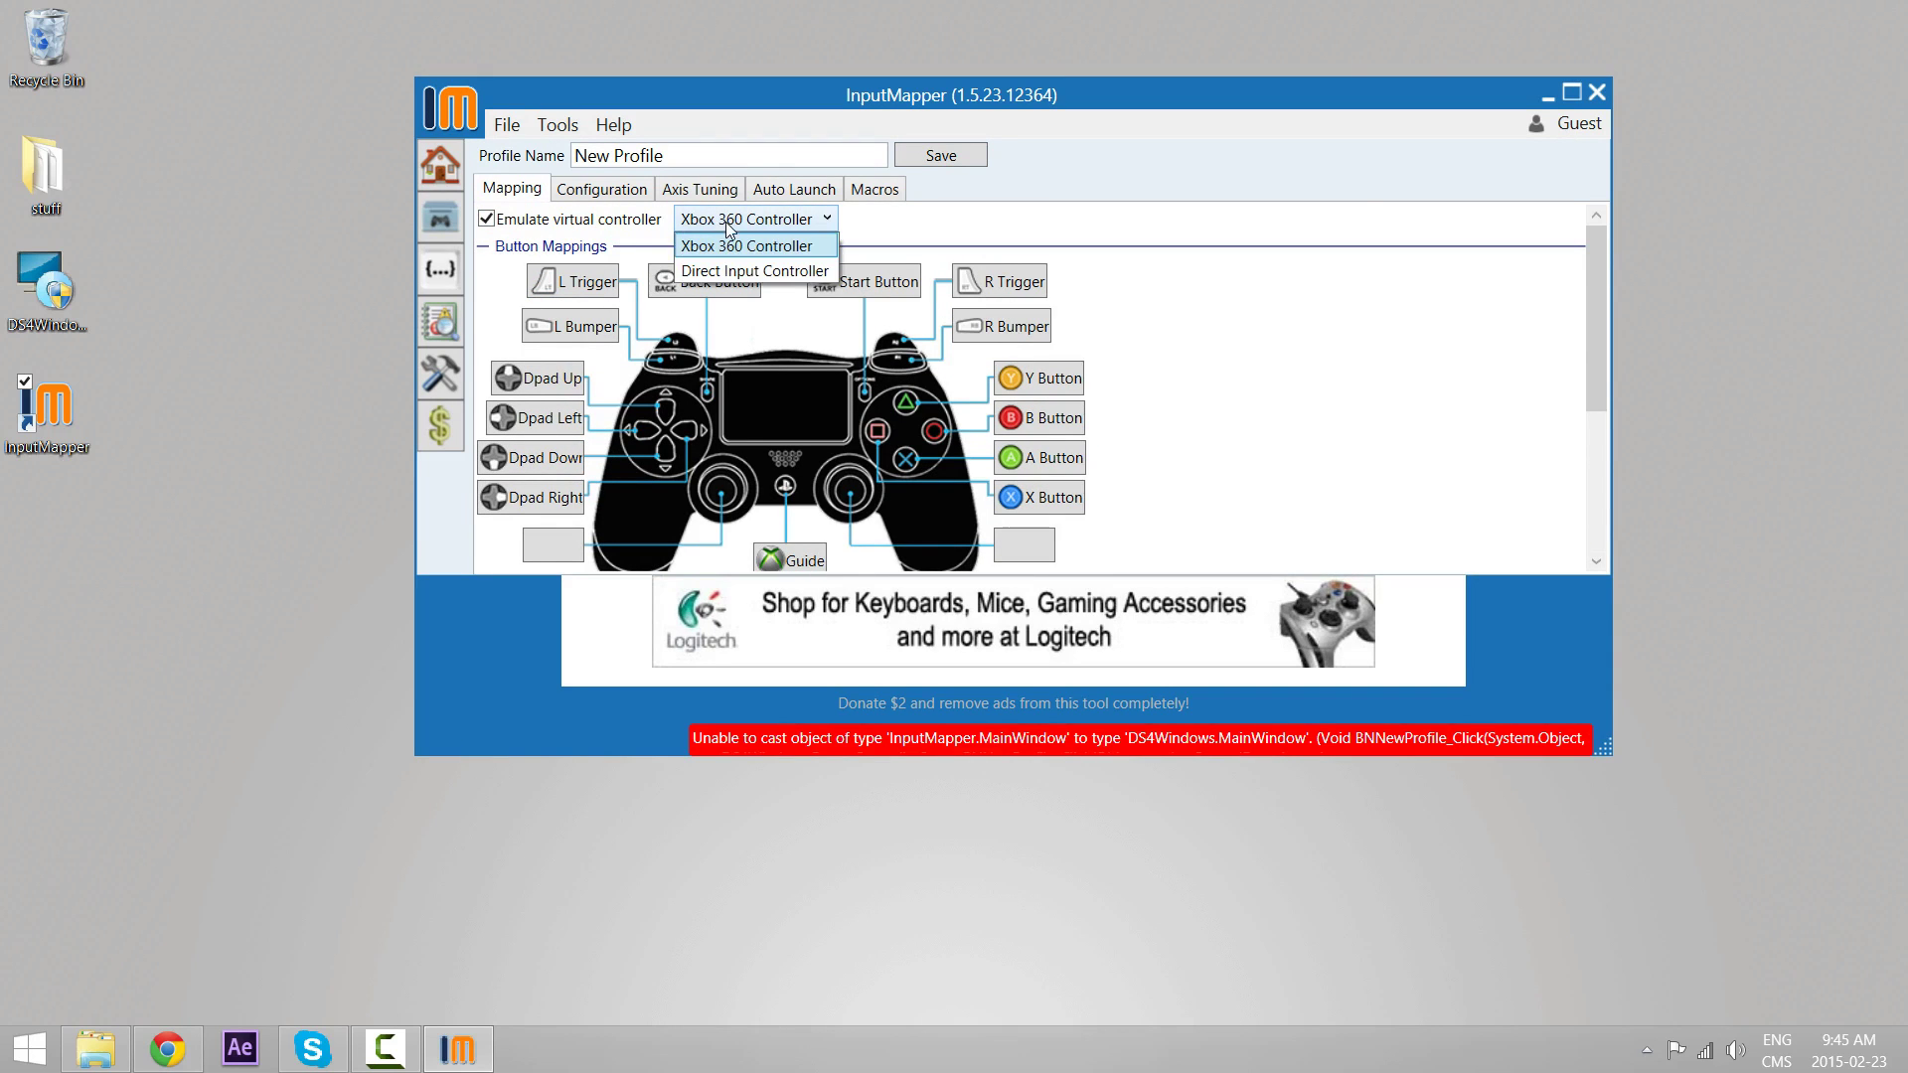
Choose Xbox 360 Controller as the emulated virtual controller for New Profile.
{"action": "left_click", "coordinate": [747, 245]}
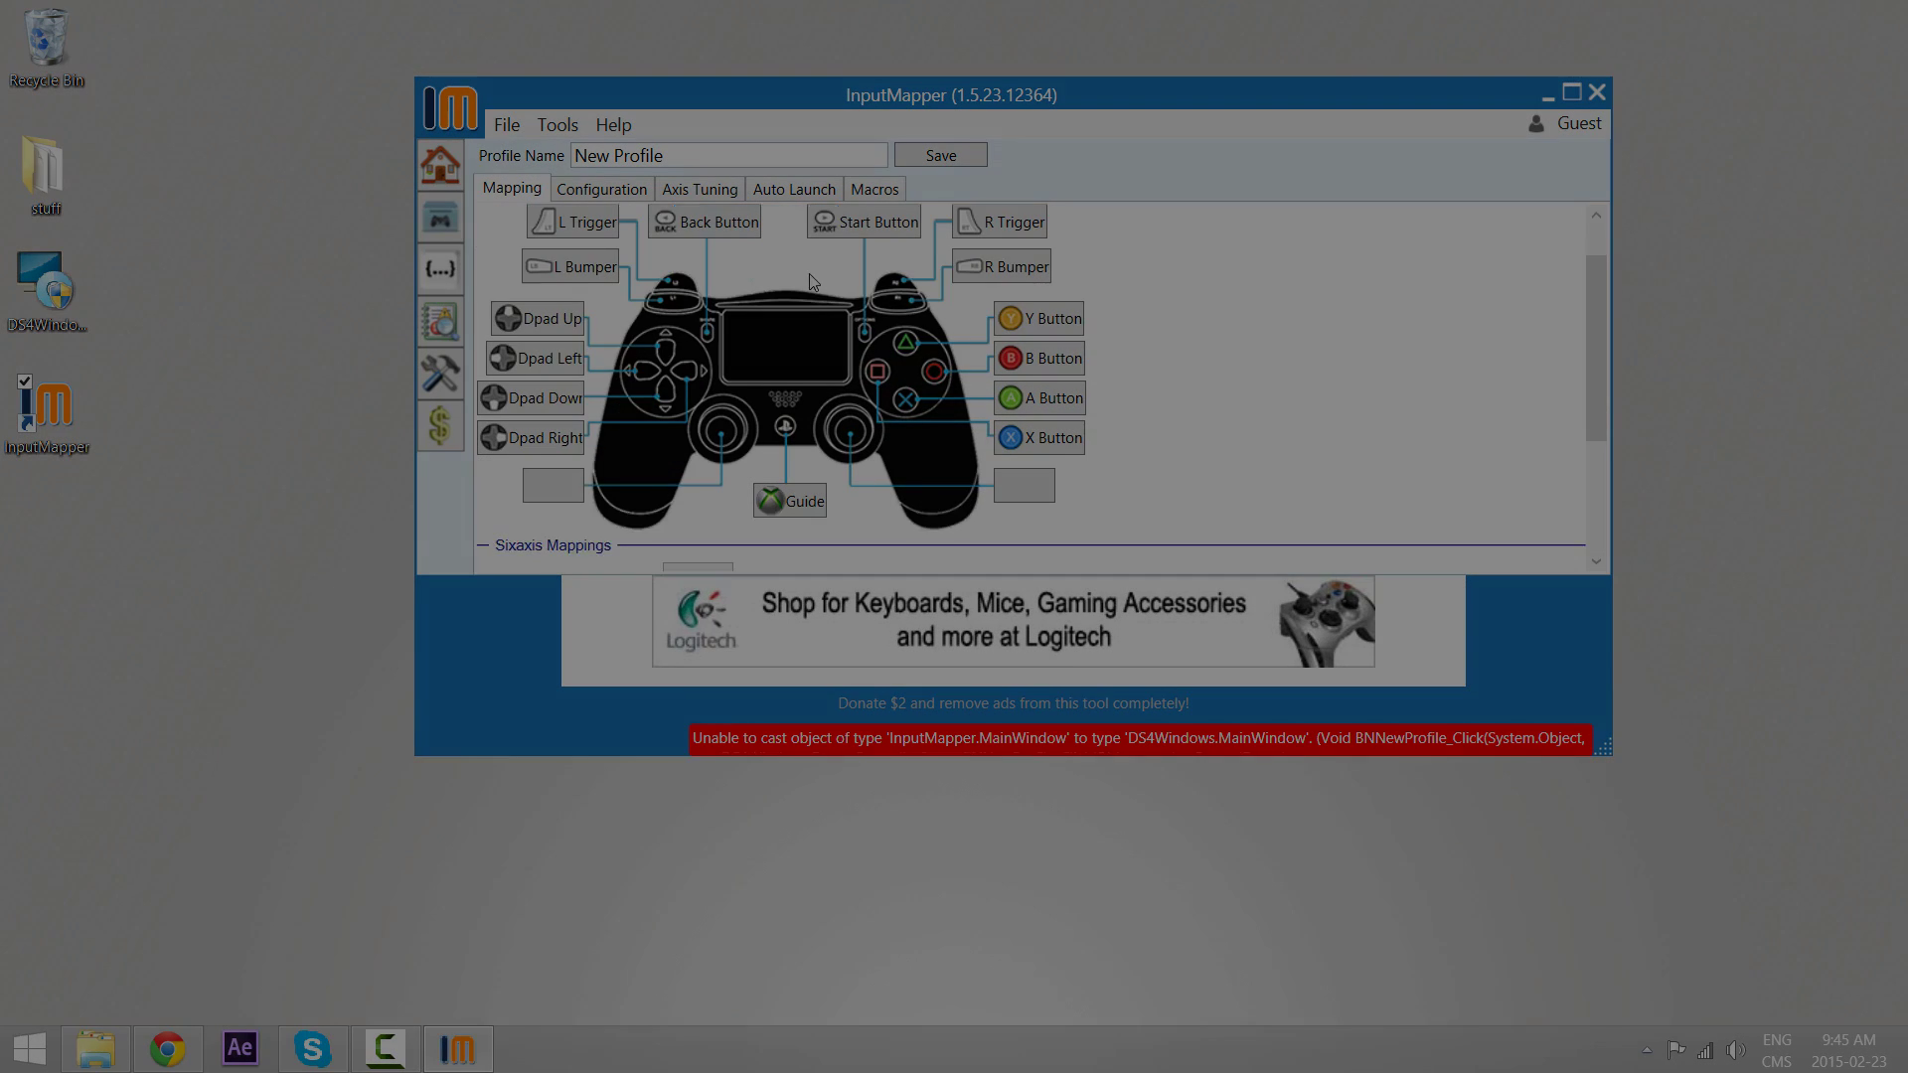